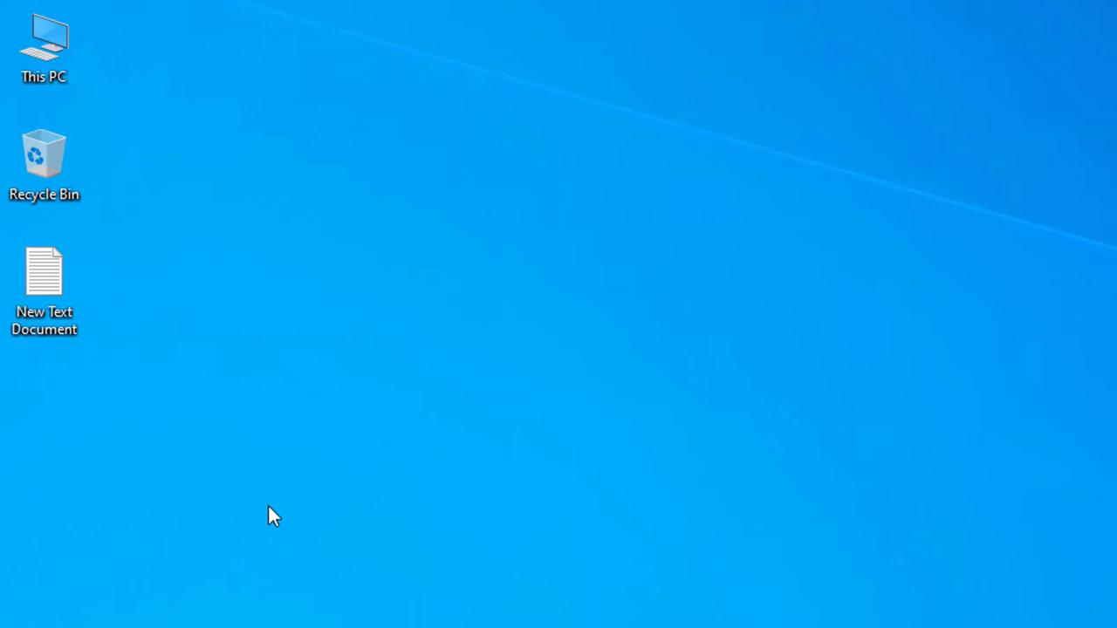
Select and then deselect the New Text Document file on the desktop.
{"action": "left_click", "coordinate": [43, 279]}
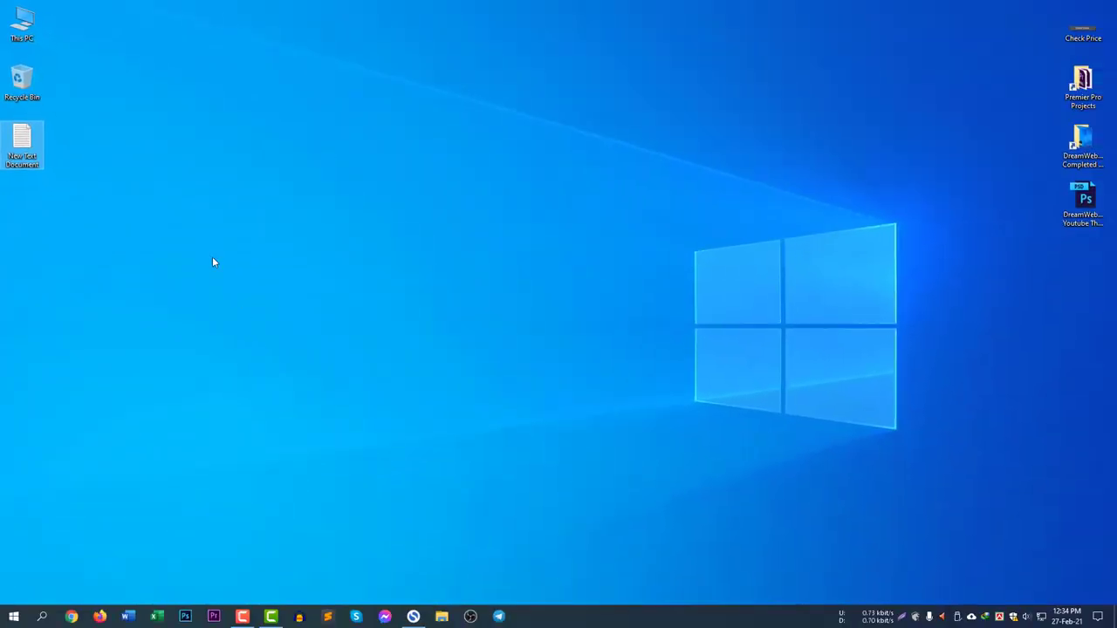
{"action": "left_click", "coordinate": [21, 144]}
{"action": "left_click", "coordinate": [165, 263]}
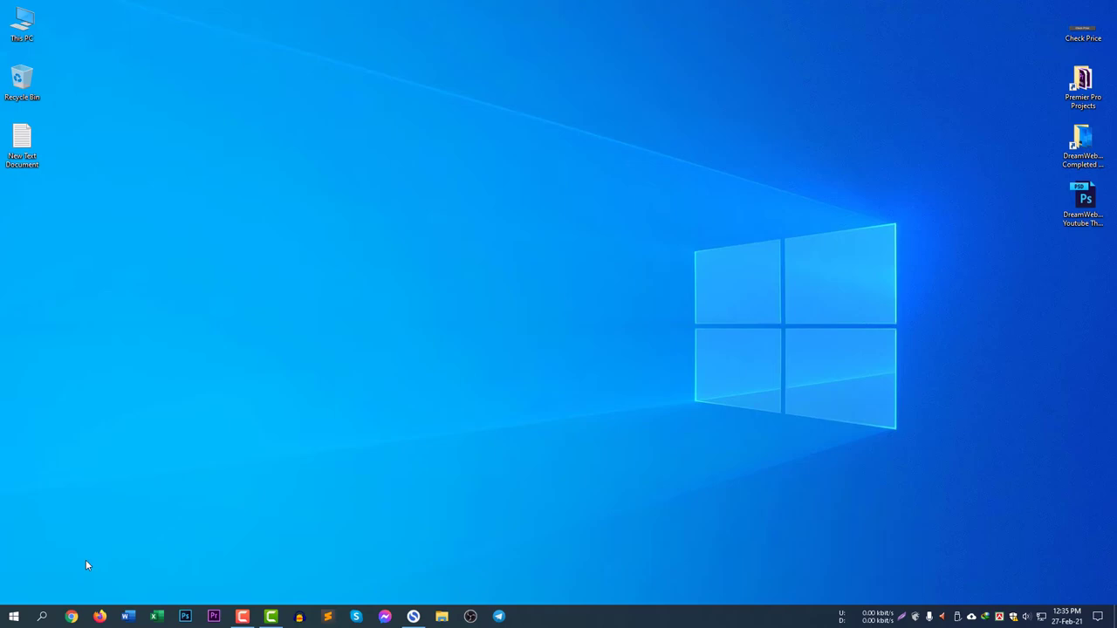
In File Explorer Options' View settings, uncheck 'Hide extensions for known file types' and apply.
{"action": "left_click", "coordinate": [41, 616]}
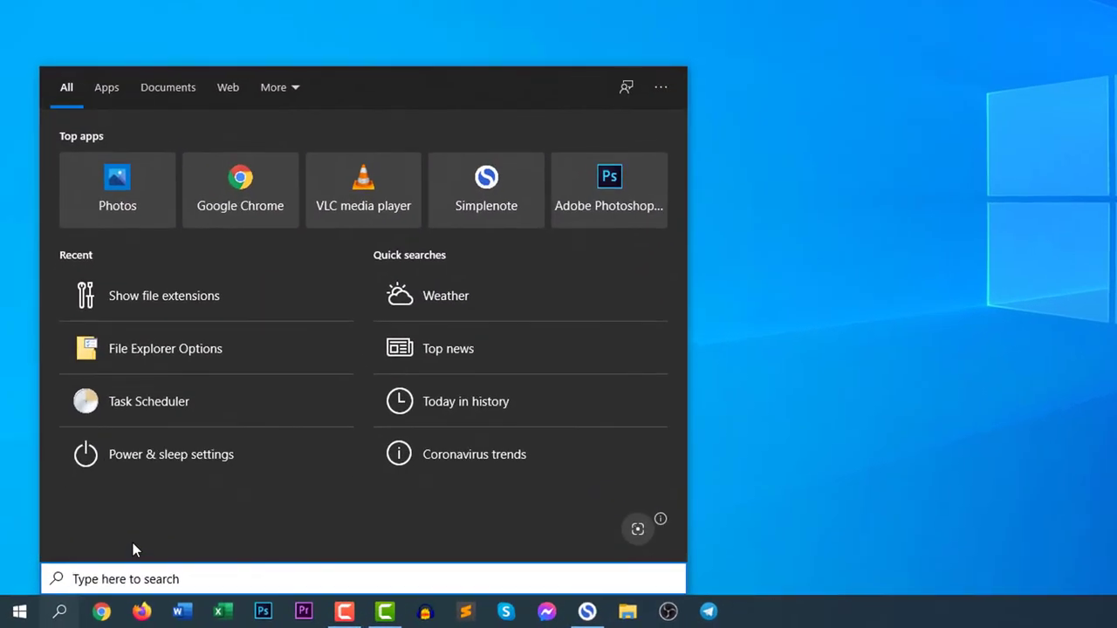
{"action": "type", "text": "file "}
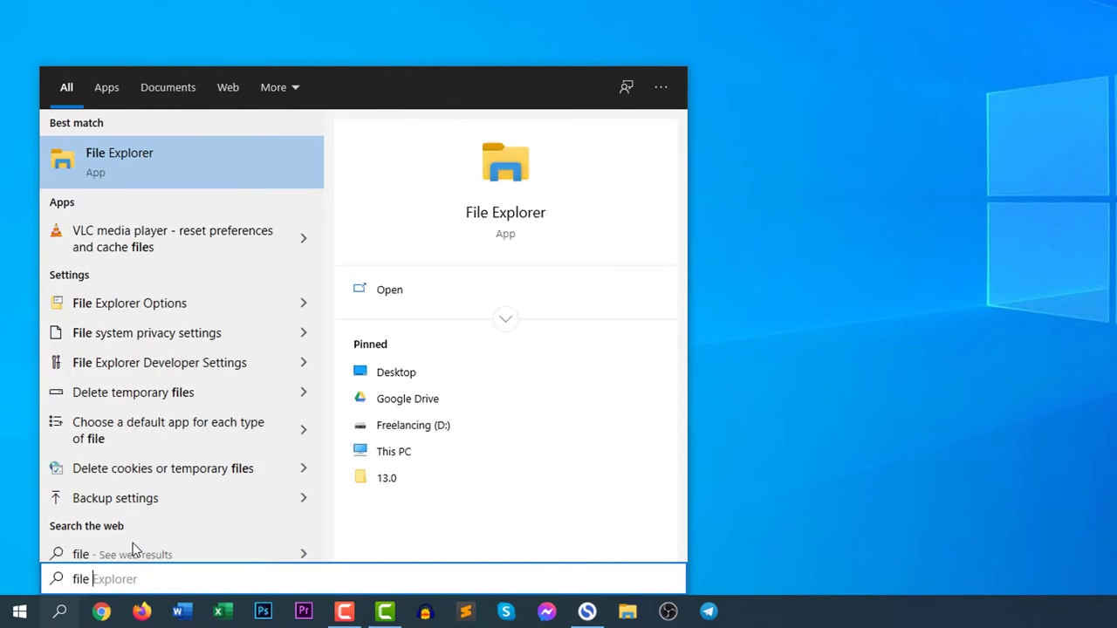
{"action": "type", "text": "explorer"}
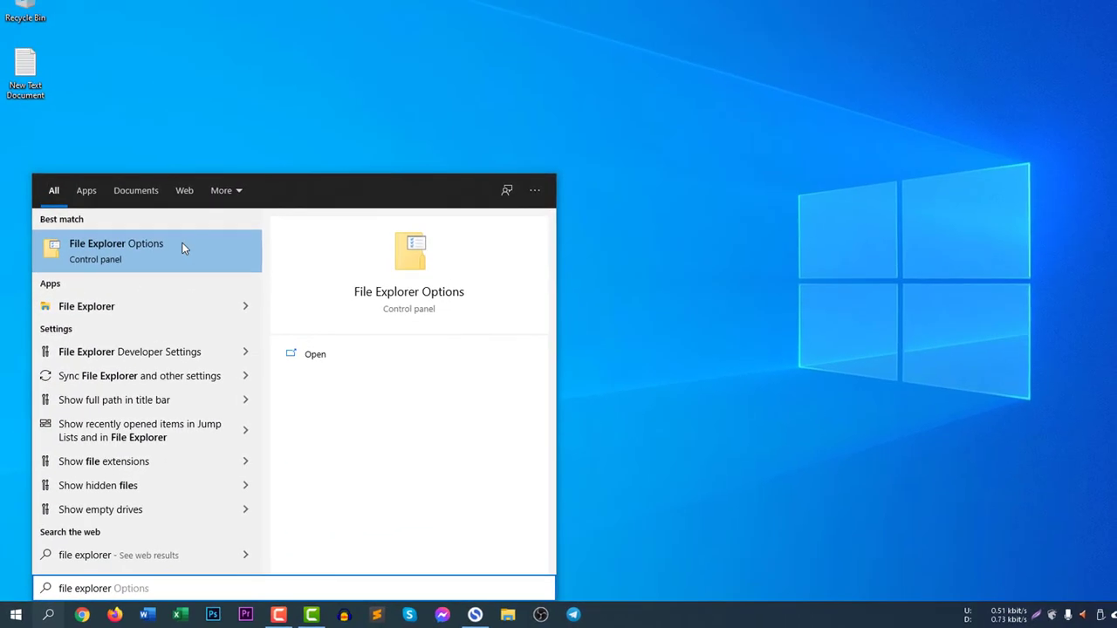
{"action": "left_click", "coordinate": [184, 248]}
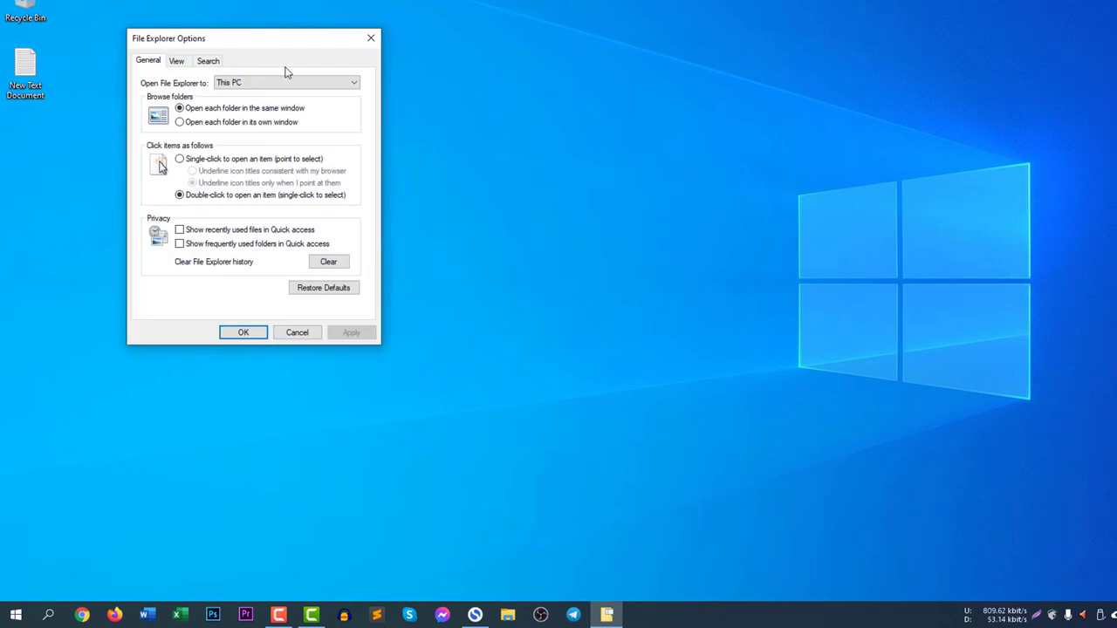
{"action": "left_click", "coordinate": [180, 64]}
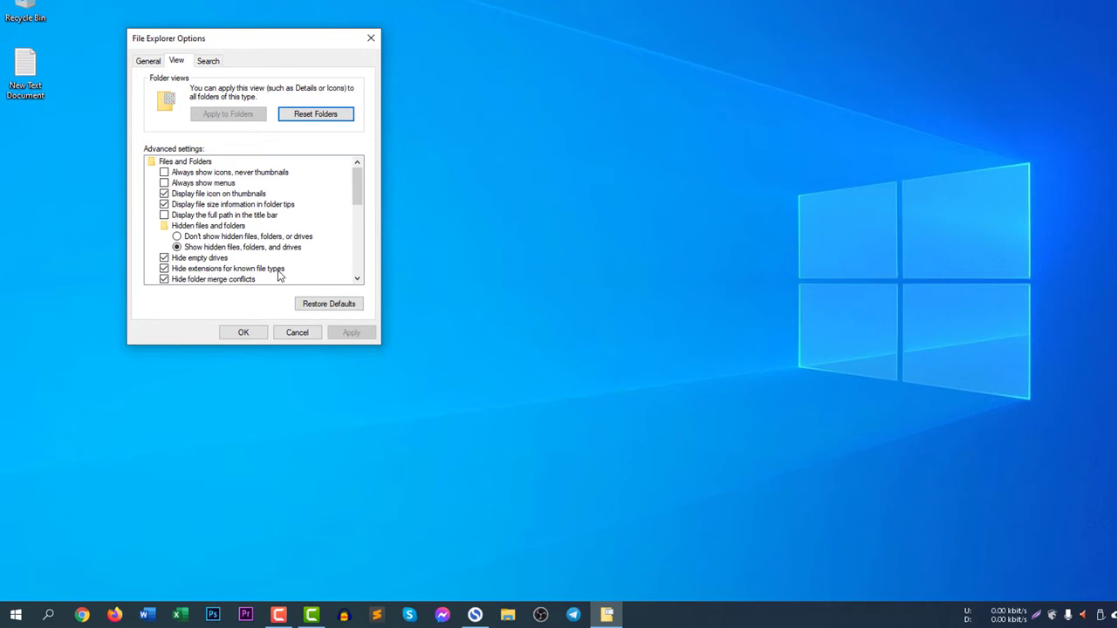
{"action": "left_click", "coordinate": [163, 269]}
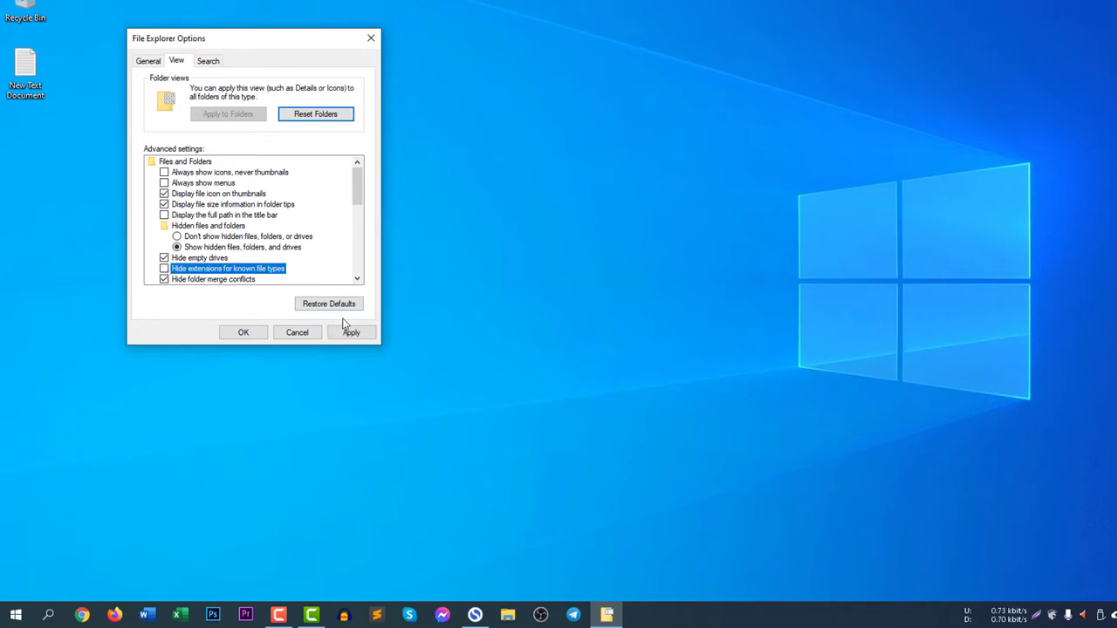
{"action": "left_click", "coordinate": [352, 332]}
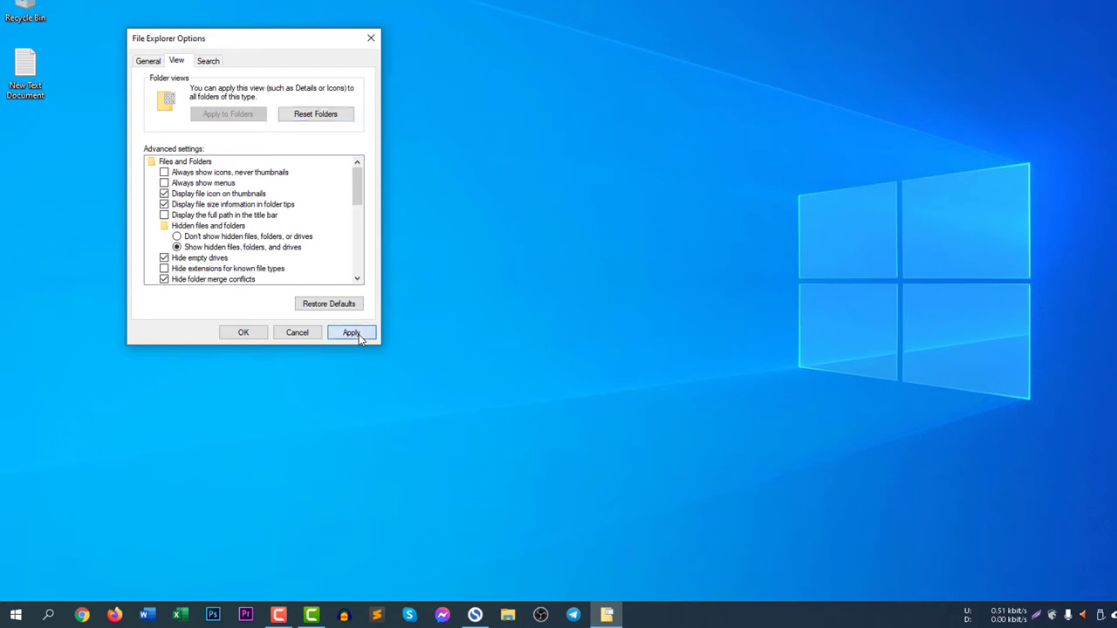
{"action": "left_click", "coordinate": [251, 332]}
Refresh the desktop, then uncheck 'Hide extensions for known file types' again and apply.
{"action": "right_click", "coordinate": [178, 150]}
{"action": "left_click", "coordinate": [213, 189]}
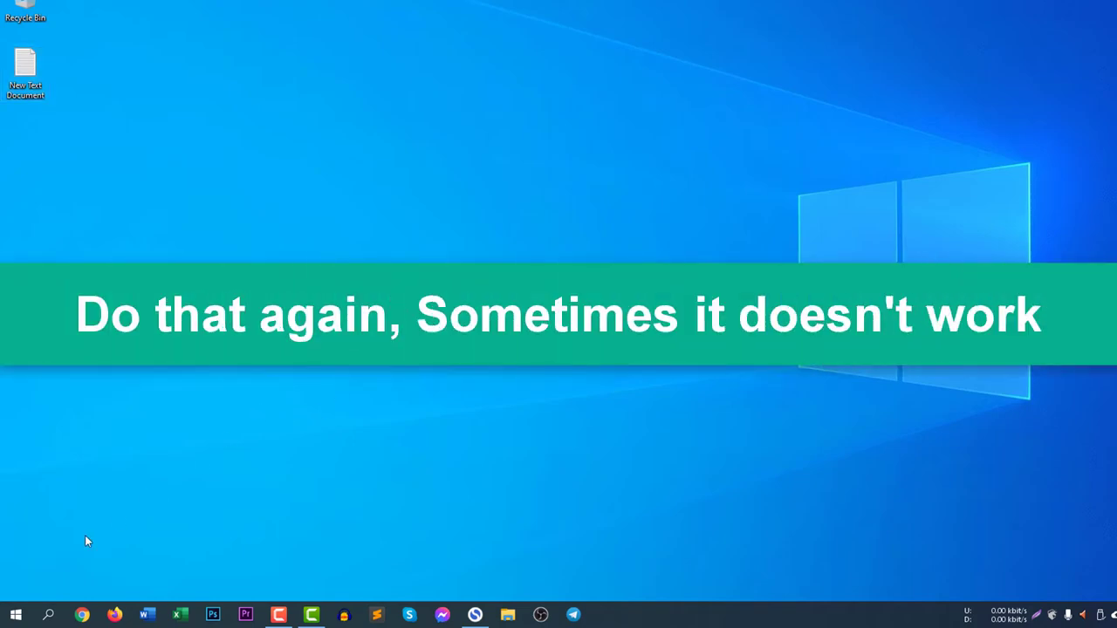
{"action": "left_click", "coordinate": [48, 615]}
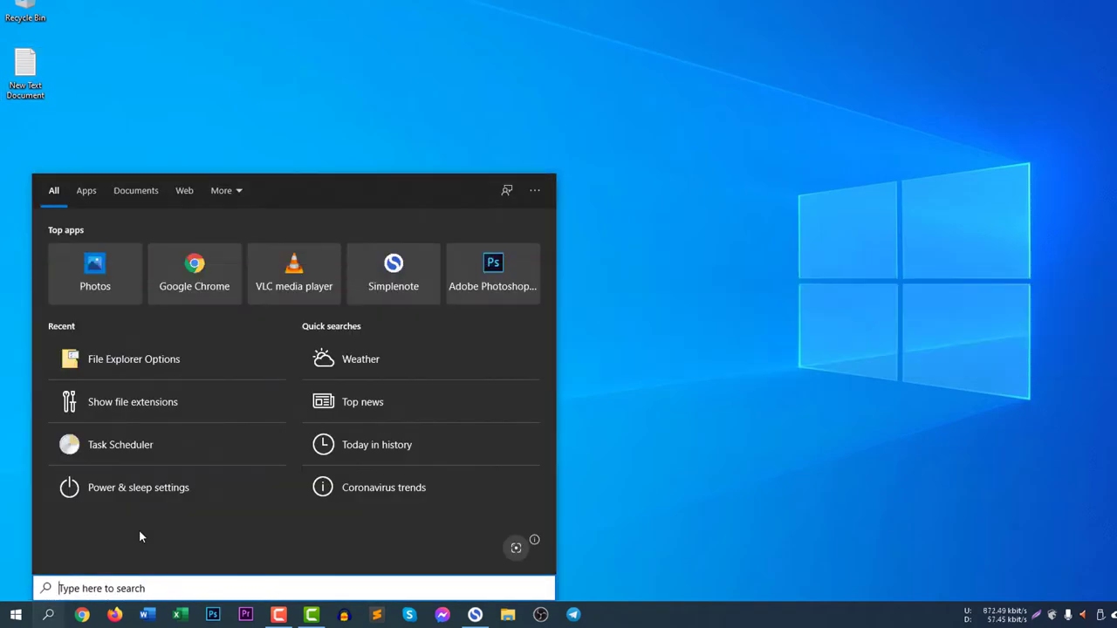
{"action": "left_click", "coordinate": [163, 366]}
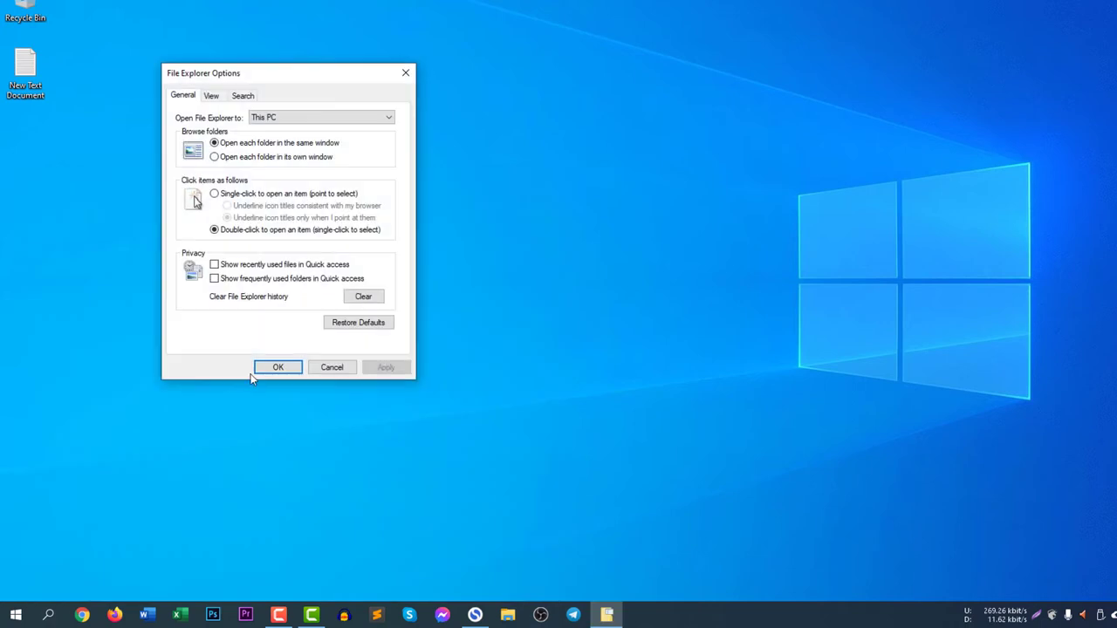
{"action": "left_click", "coordinate": [212, 97]}
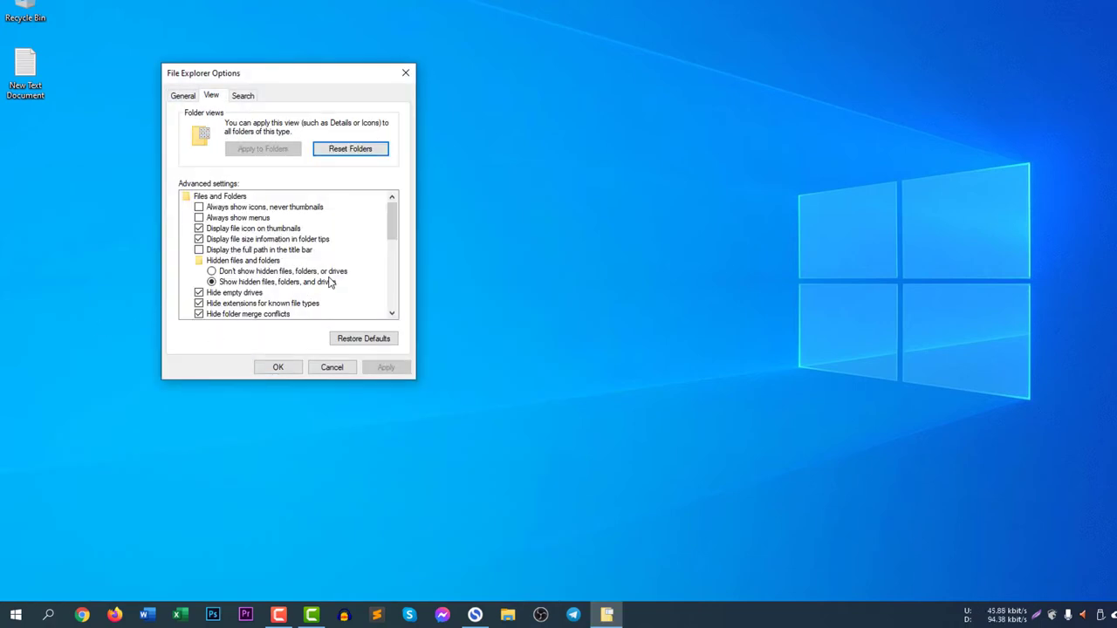
{"action": "scroll", "coordinate": [392, 220], "scroll_direction": "down", "scroll_amount": 1}
{"action": "scroll", "coordinate": [391, 220], "scroll_direction": "up", "scroll_amount": 1}
{"action": "left_click", "coordinate": [200, 304]}
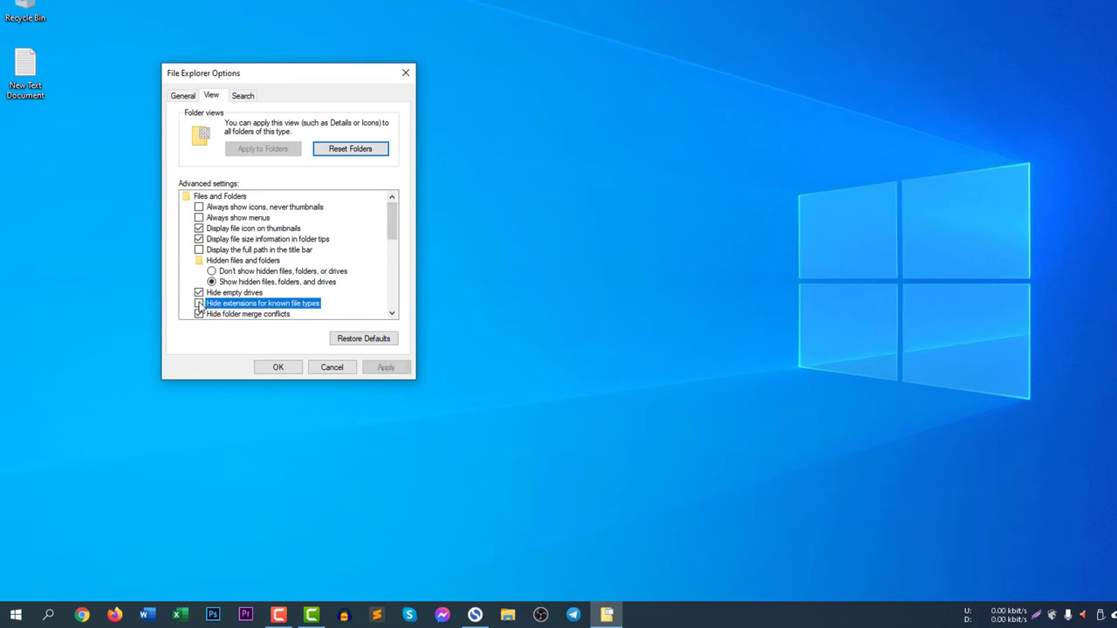
{"action": "left_click", "coordinate": [385, 367]}
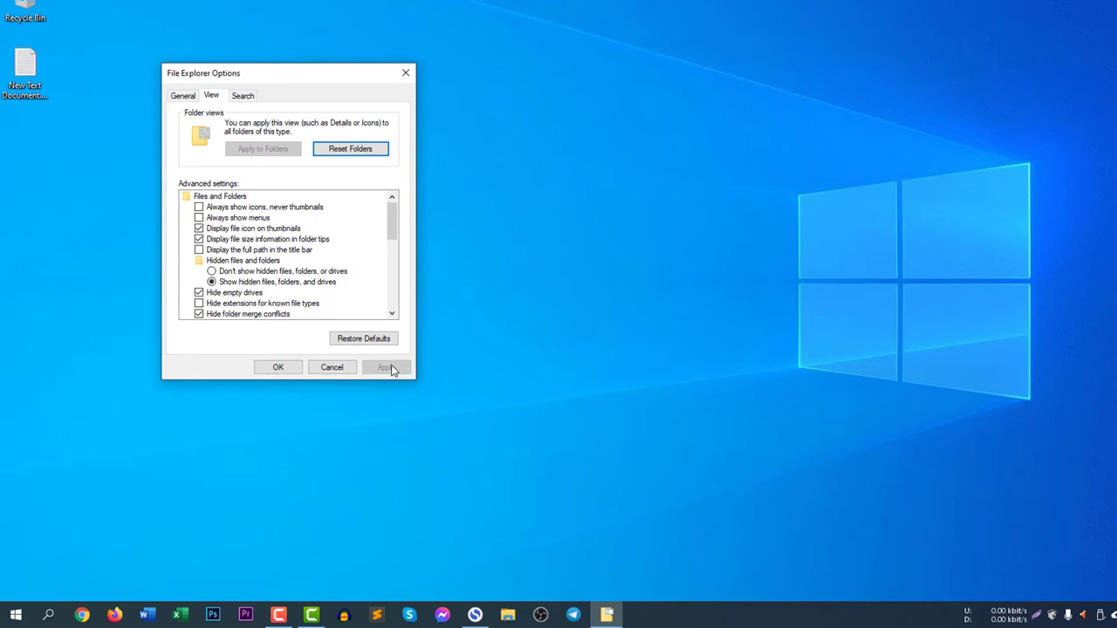
{"action": "left_click", "coordinate": [278, 367]}
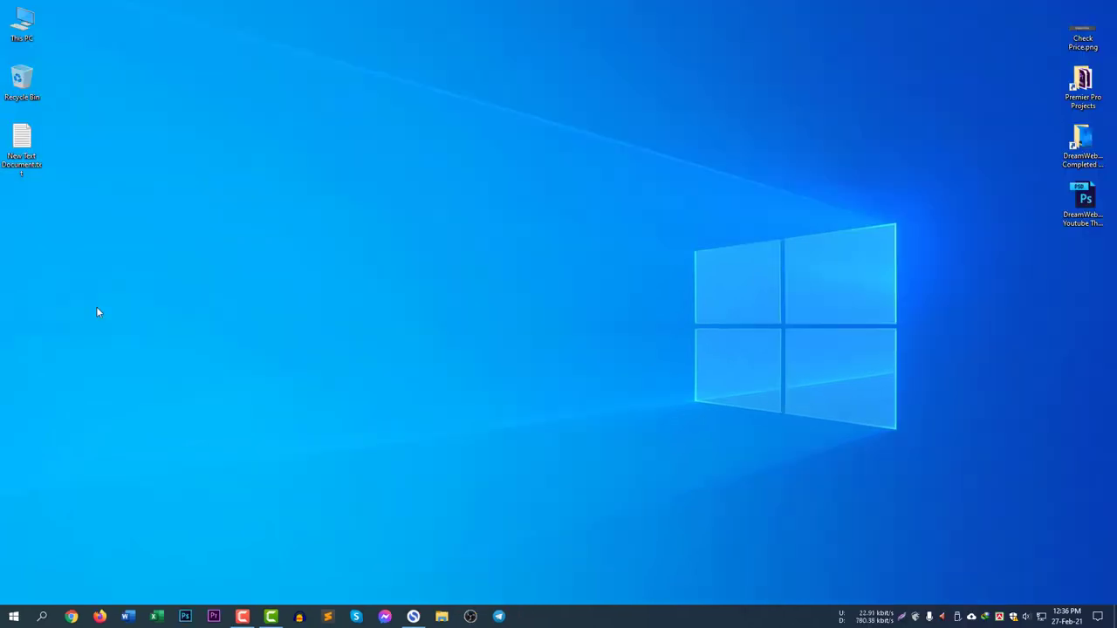
Rename New Text Document.txt to New Text Document.jpg and accept the extension-change warning.
{"action": "left_click", "coordinate": [33, 153]}
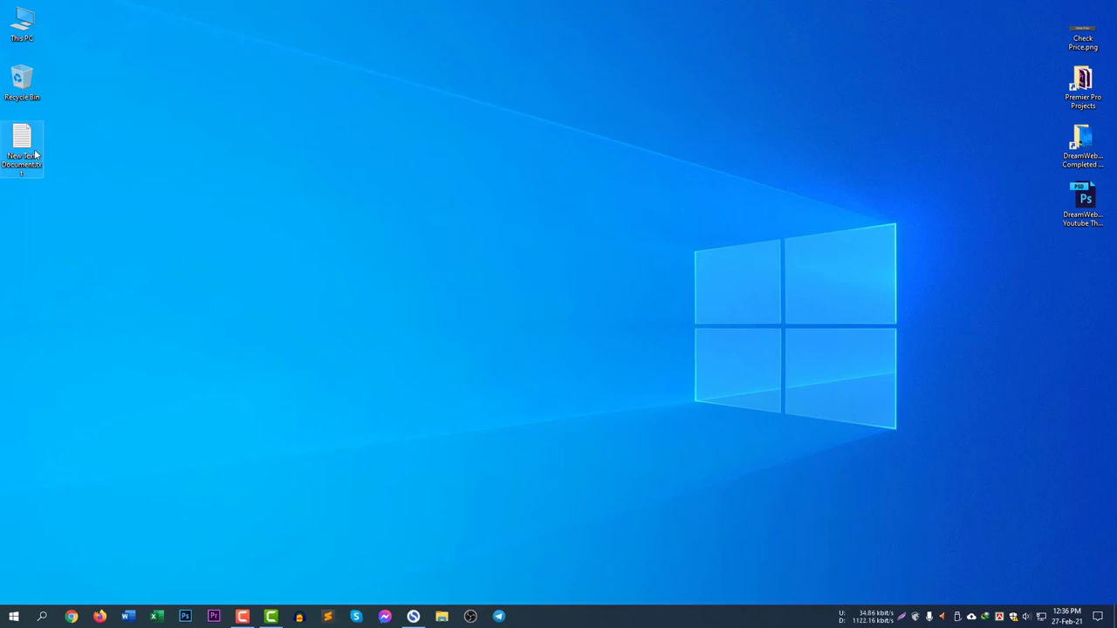
{"action": "left_click", "coordinate": [39, 220]}
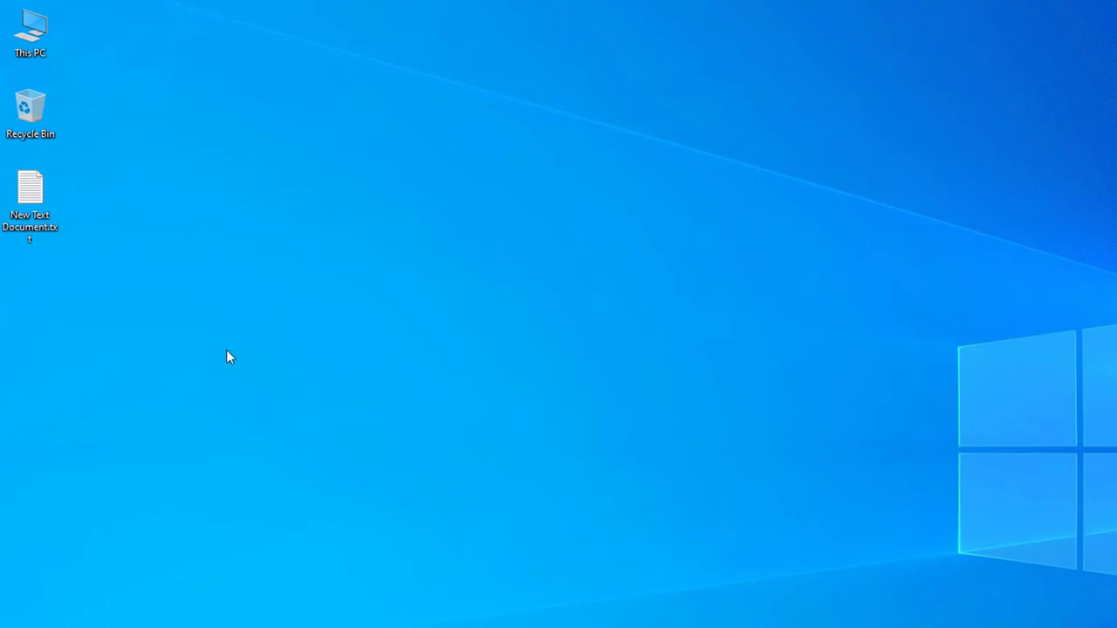
{"action": "right_click", "coordinate": [24, 200]}
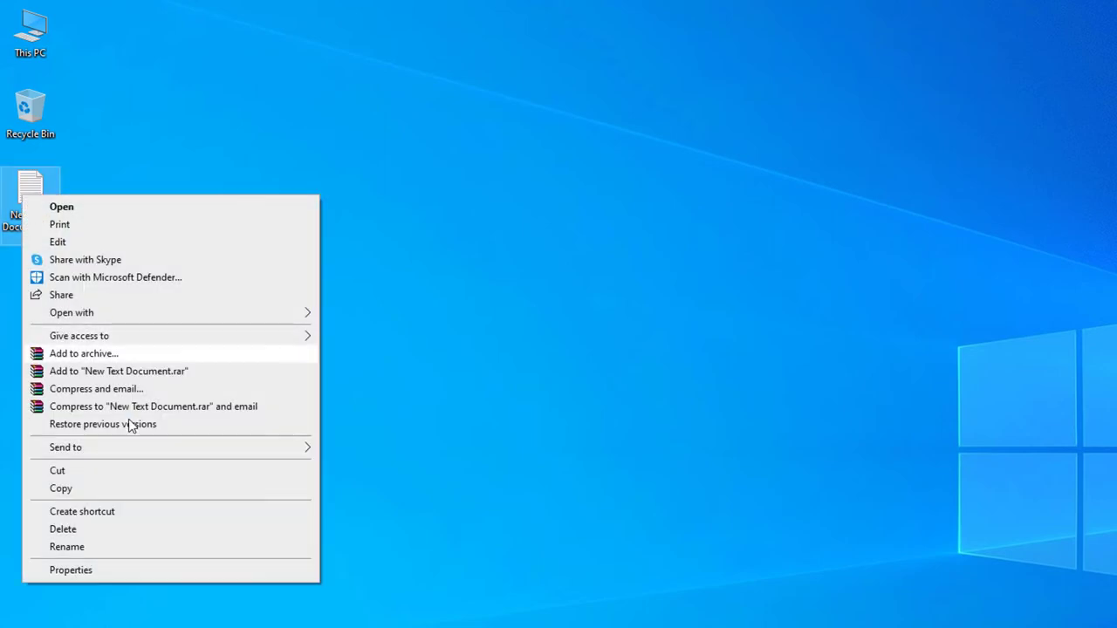
{"action": "left_click", "coordinate": [146, 547]}
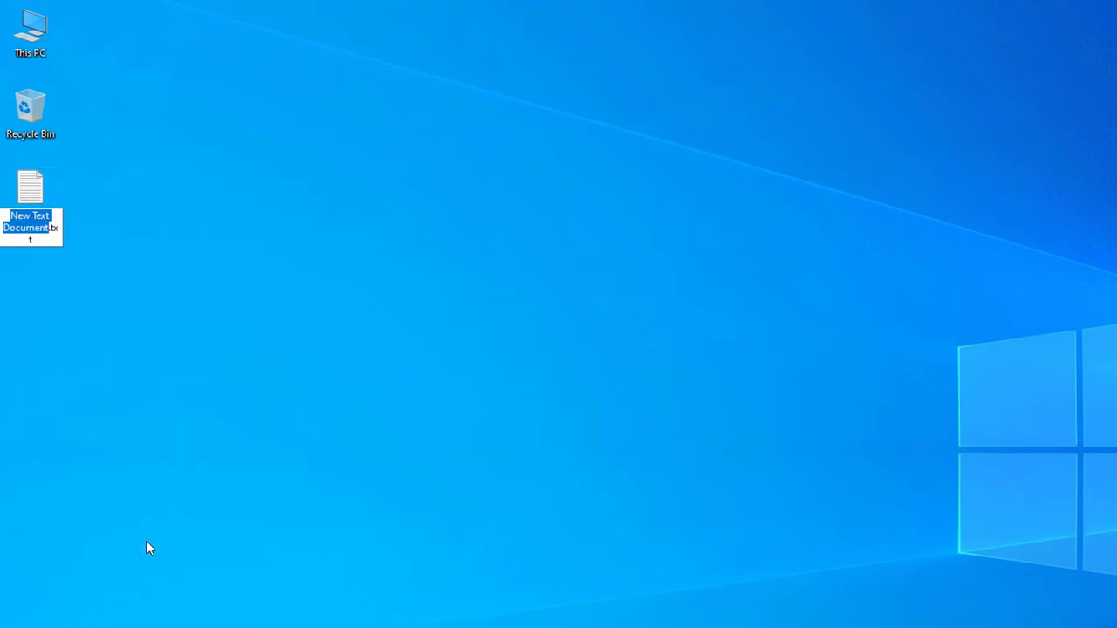
{"action": "key", "text": "End"}
{"action": "key", "text": "BackSpace"}
{"action": "key", "text": "BackSpace"}
{"action": "key", "text": "BackSpace"}
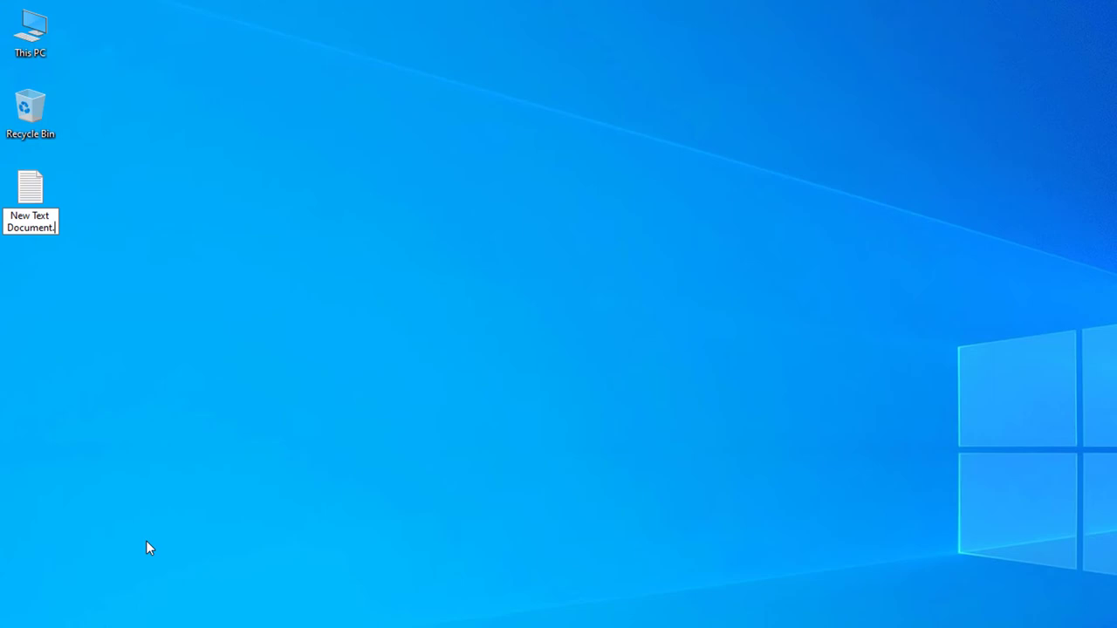
{"action": "type", "text": "jpg"}
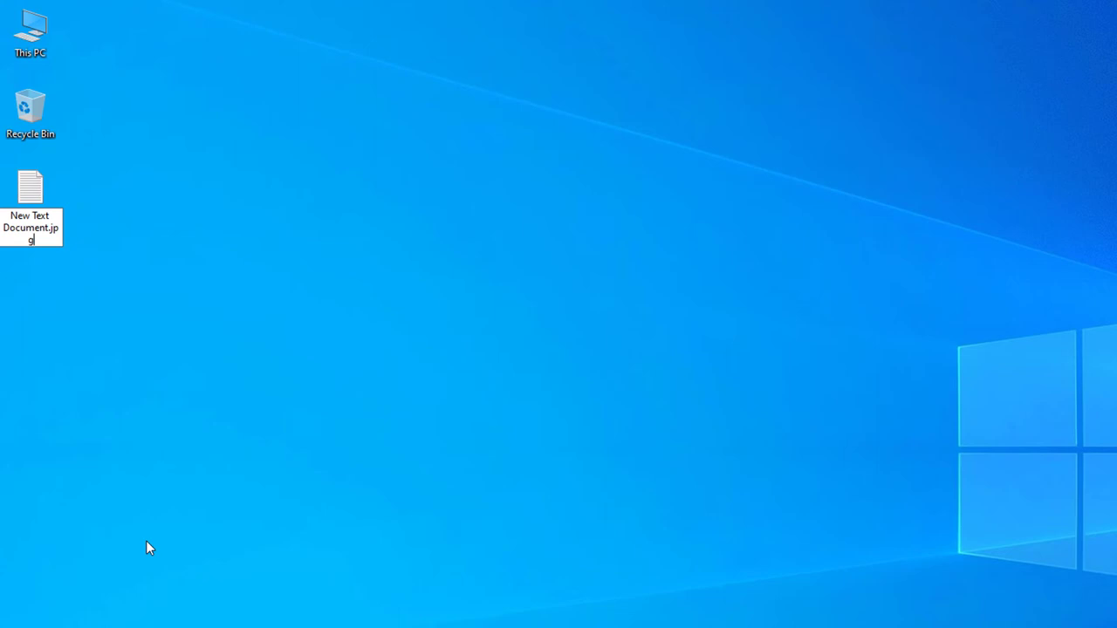
{"action": "key", "text": "Return"}
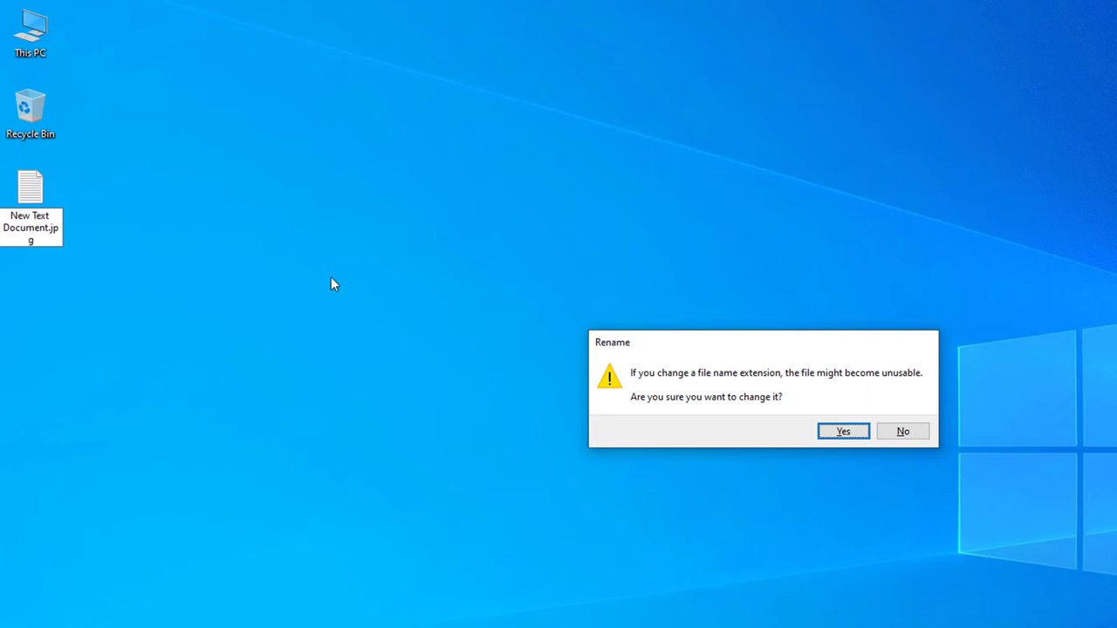
{"action": "left_click", "coordinate": [843, 432]}
Select and then deselect the renamed New Text Document.jpg icon on the desktop.
{"action": "left_click", "coordinate": [108, 231]}
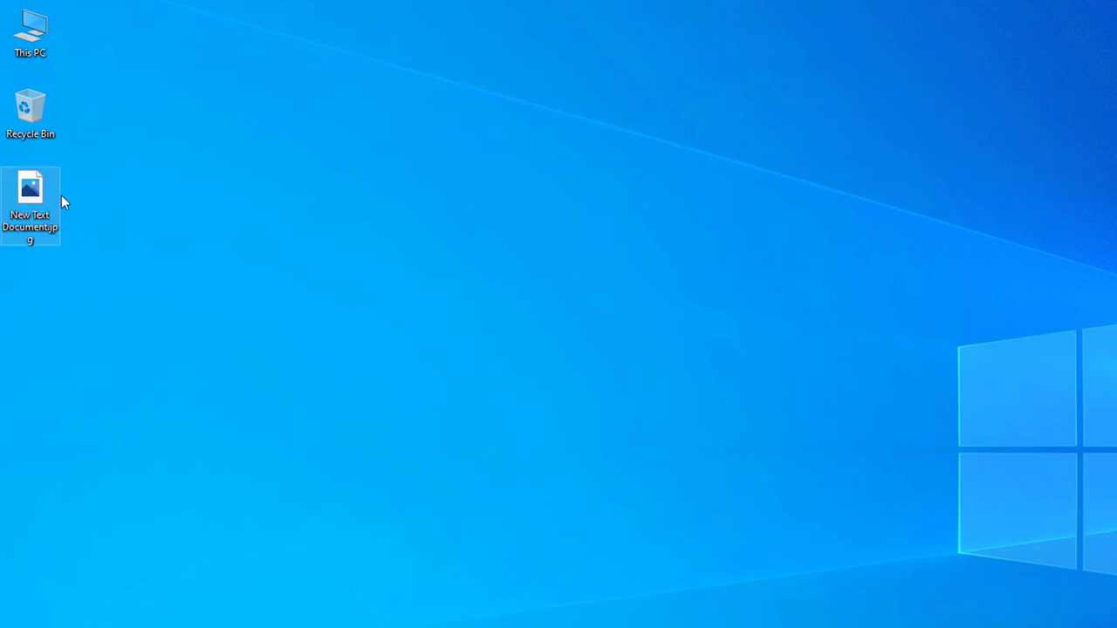
{"action": "left_click", "coordinate": [27, 194]}
{"action": "left_click", "coordinate": [117, 214]}
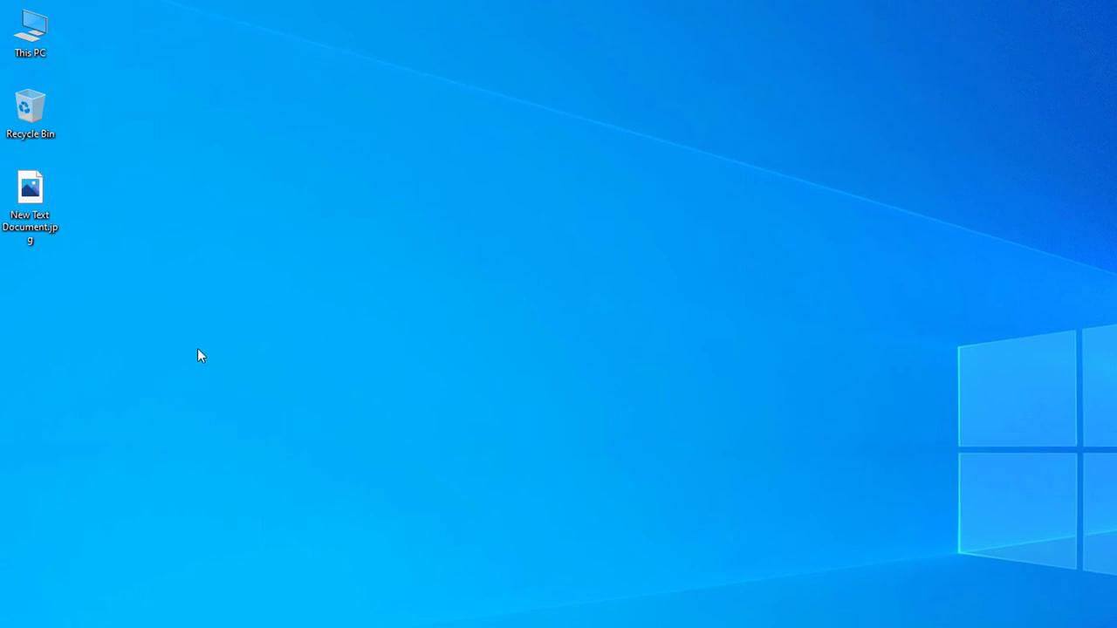
Rename the file back to New Text Document.txt, confirm the warning, then open and close it in Notepad.
{"action": "right_click", "coordinate": [32, 200]}
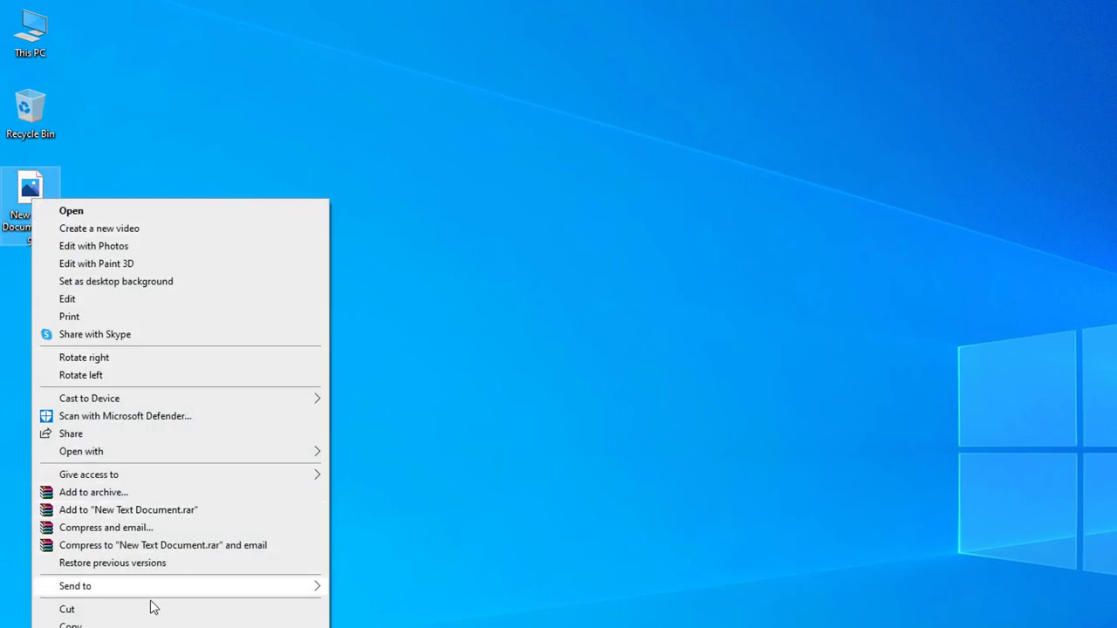
{"action": "key", "text": "m"}
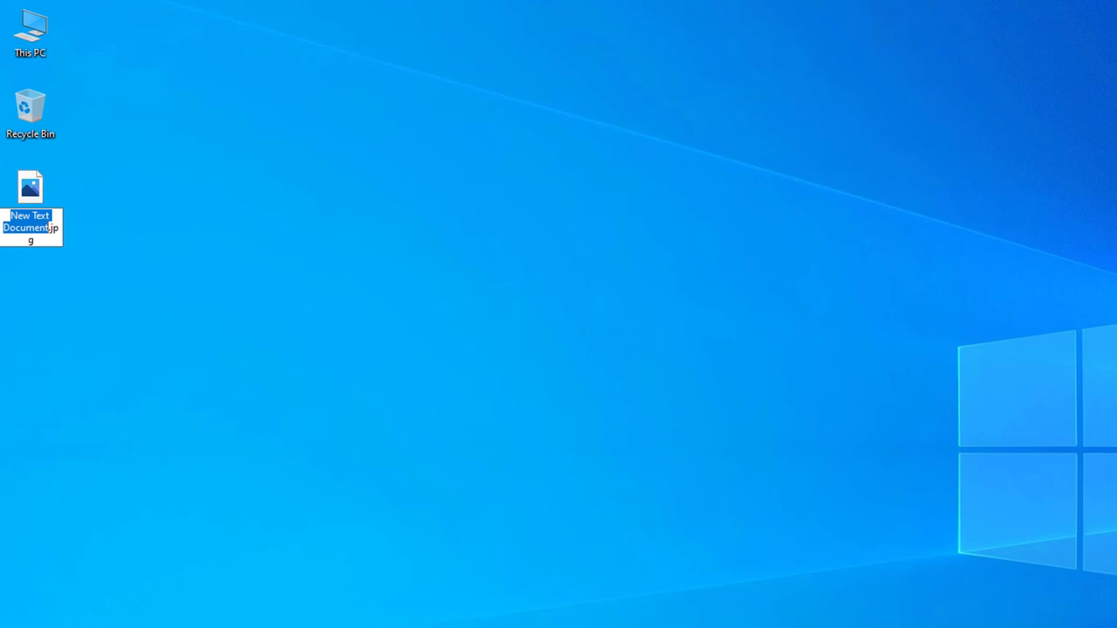
{"action": "left_click", "coordinate": [50, 227]}
{"action": "key", "text": "BackSpace"}
{"action": "key", "text": "BackSpace"}
{"action": "key", "text": "BackSpace"}
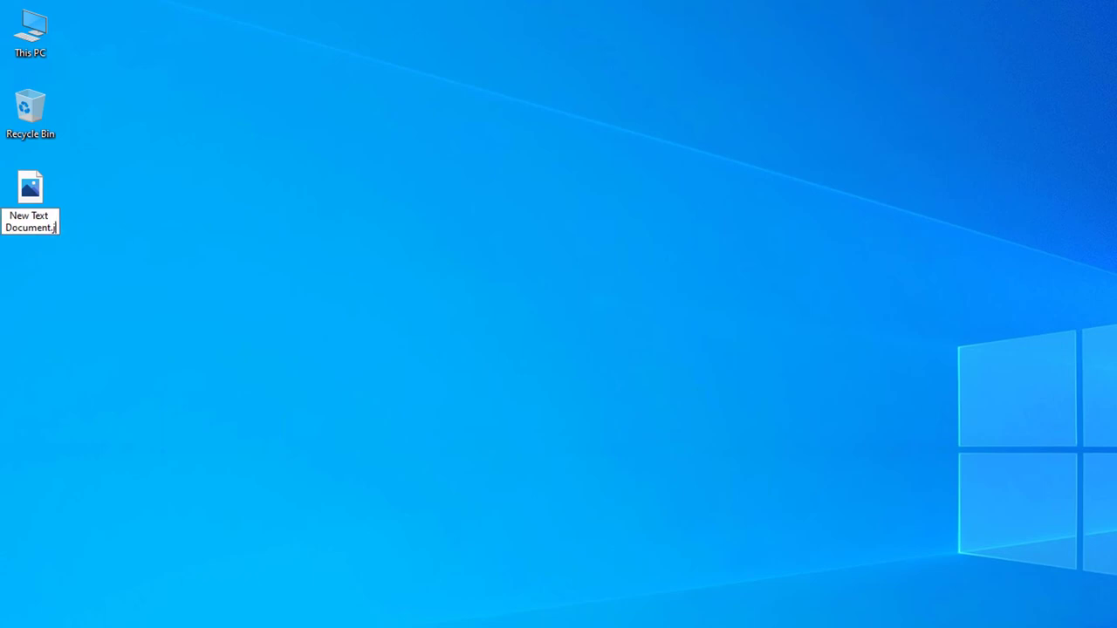
{"action": "type", "text": "txt"}
{"action": "key", "text": "Return"}
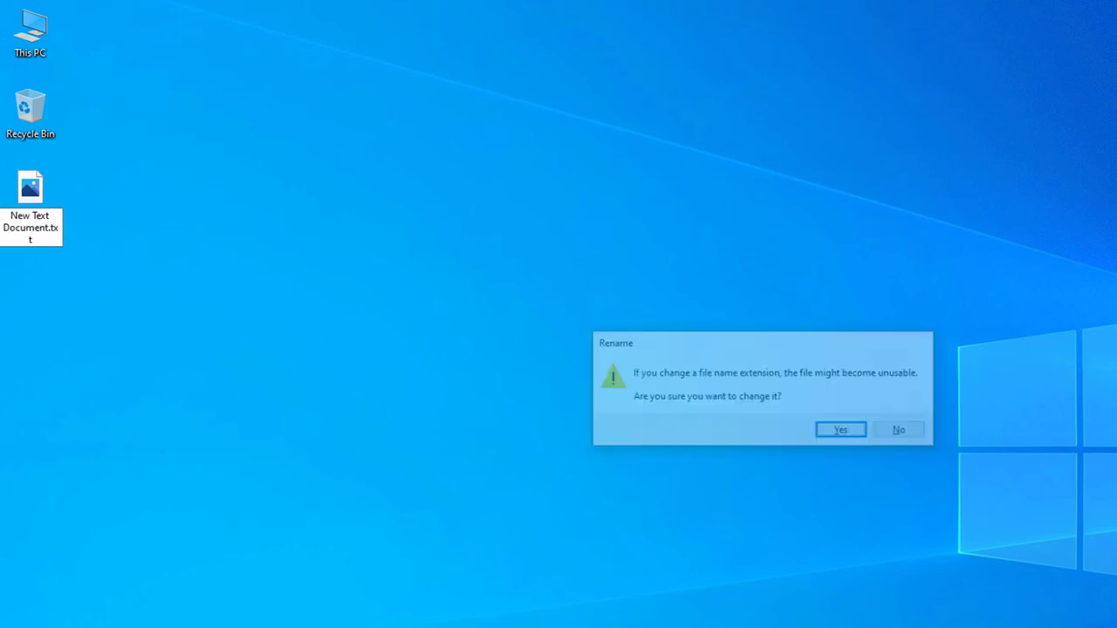
{"action": "left_click", "coordinate": [842, 432]}
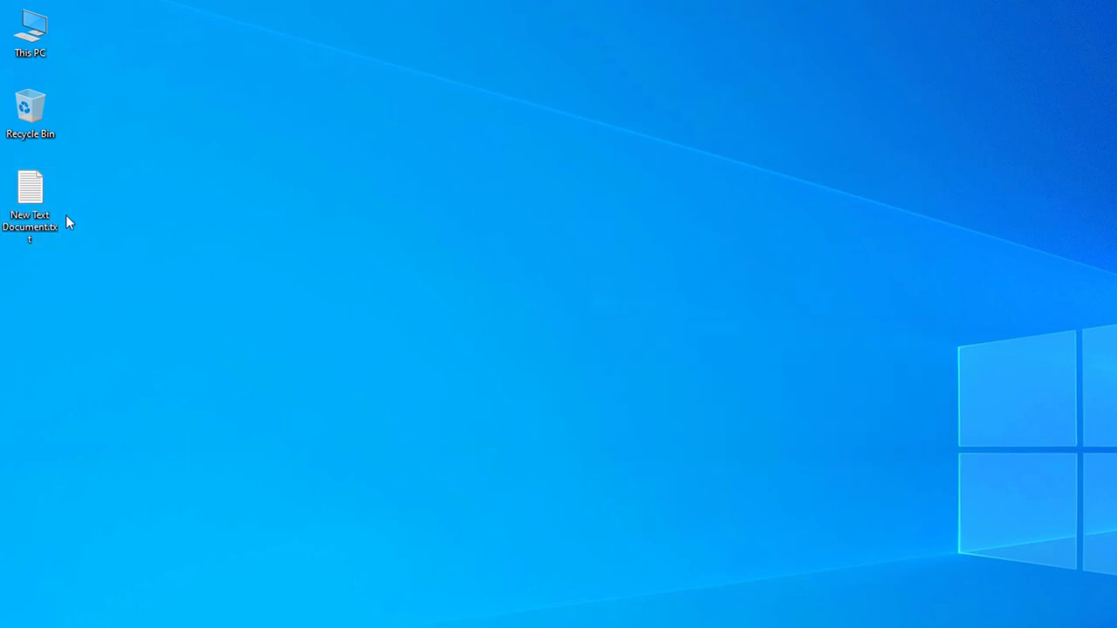
{"action": "double_click", "coordinate": [30, 192]}
{"action": "key", "text": "alt+F4"}
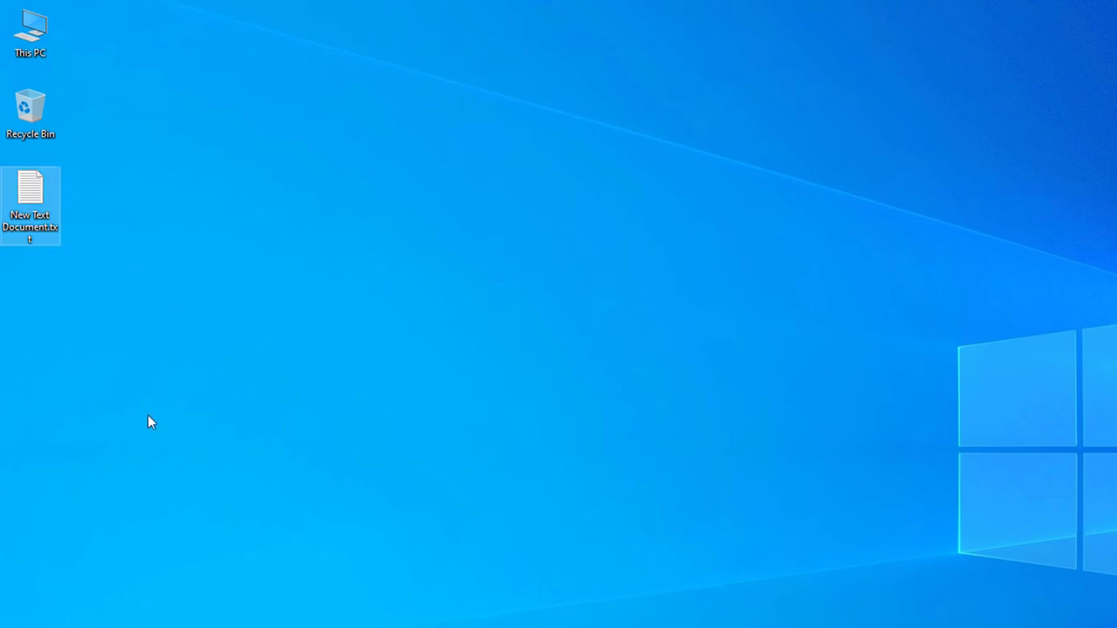
{"action": "key", "text": "super+s"}
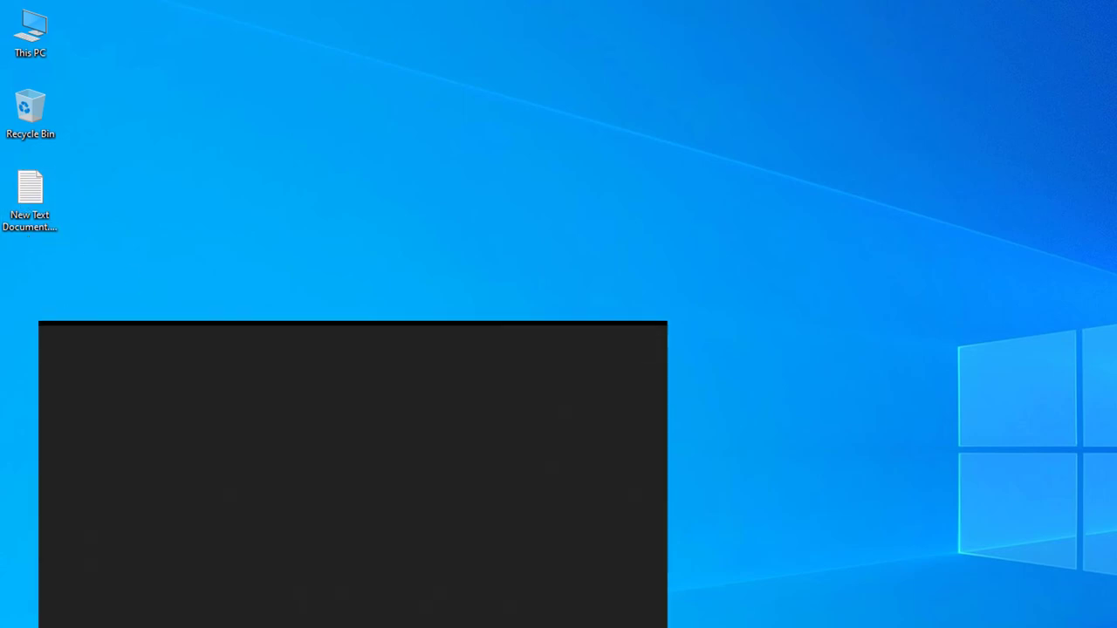
{"action": "left_click", "coordinate": [209, 568]}
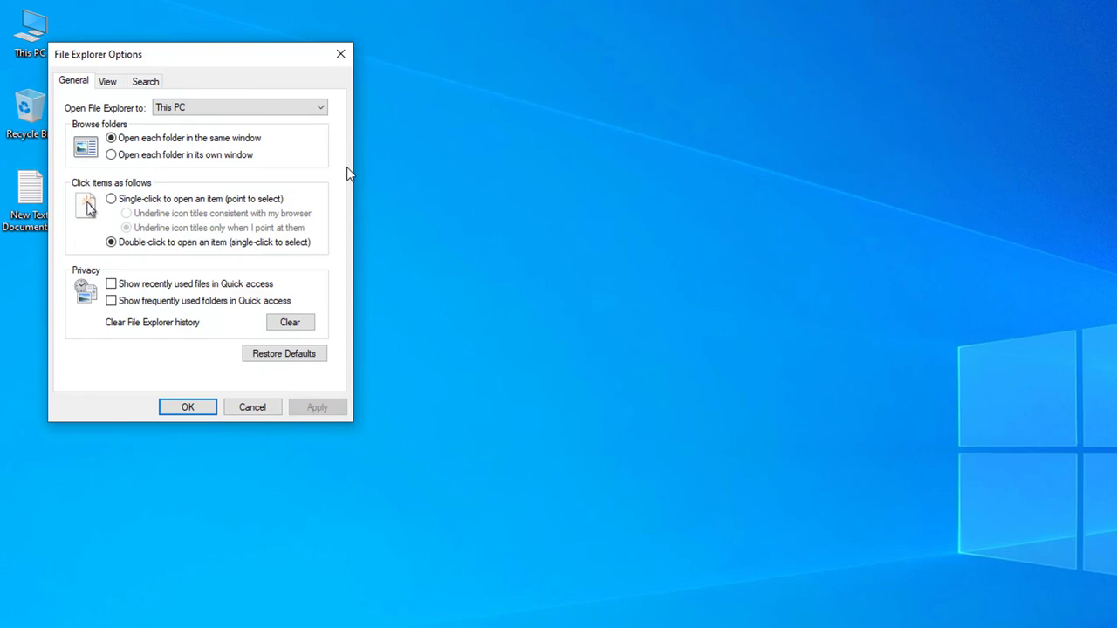
{"action": "left_click_drag", "start_coordinate": [249, 59], "coordinate": [767, 220]}
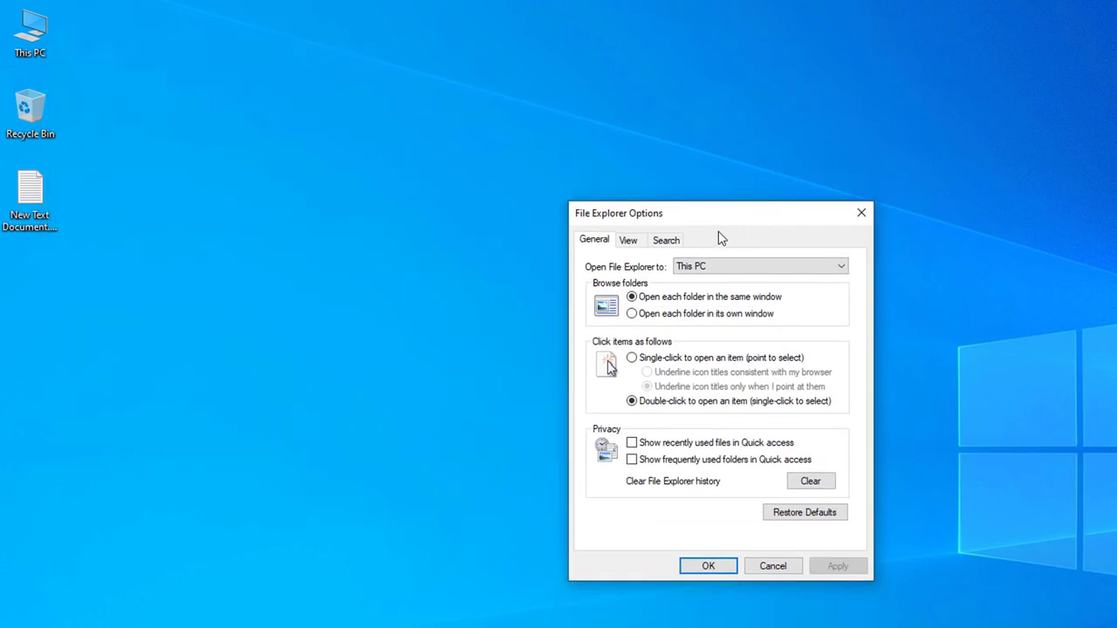
{"action": "left_click", "coordinate": [628, 240]}
{"action": "left_click", "coordinate": [614, 489]}
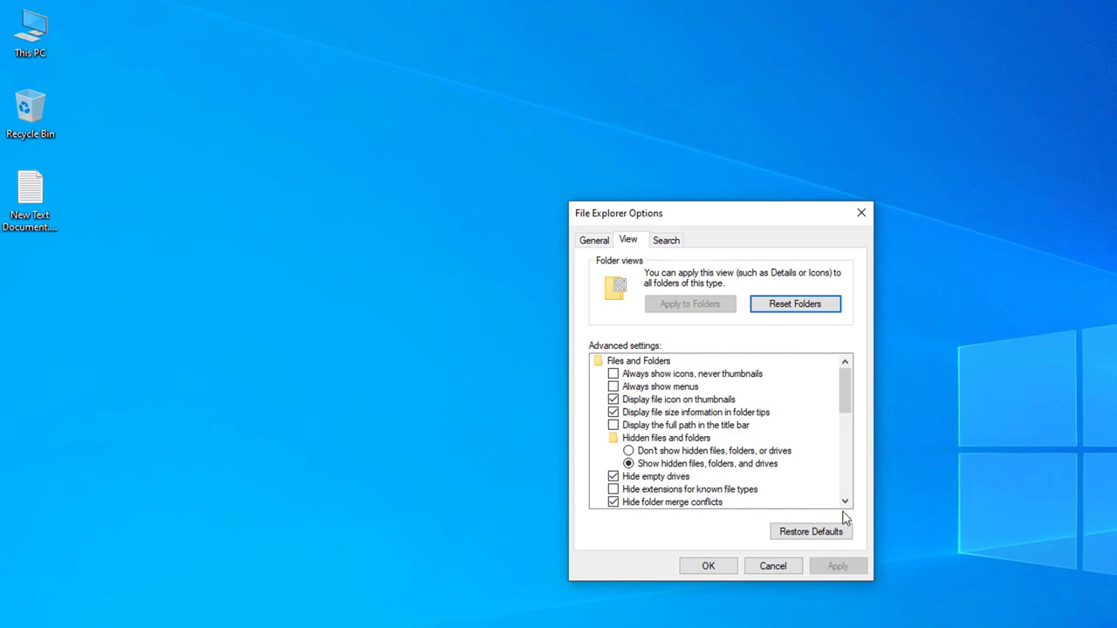
{"action": "left_click", "coordinate": [783, 569]}
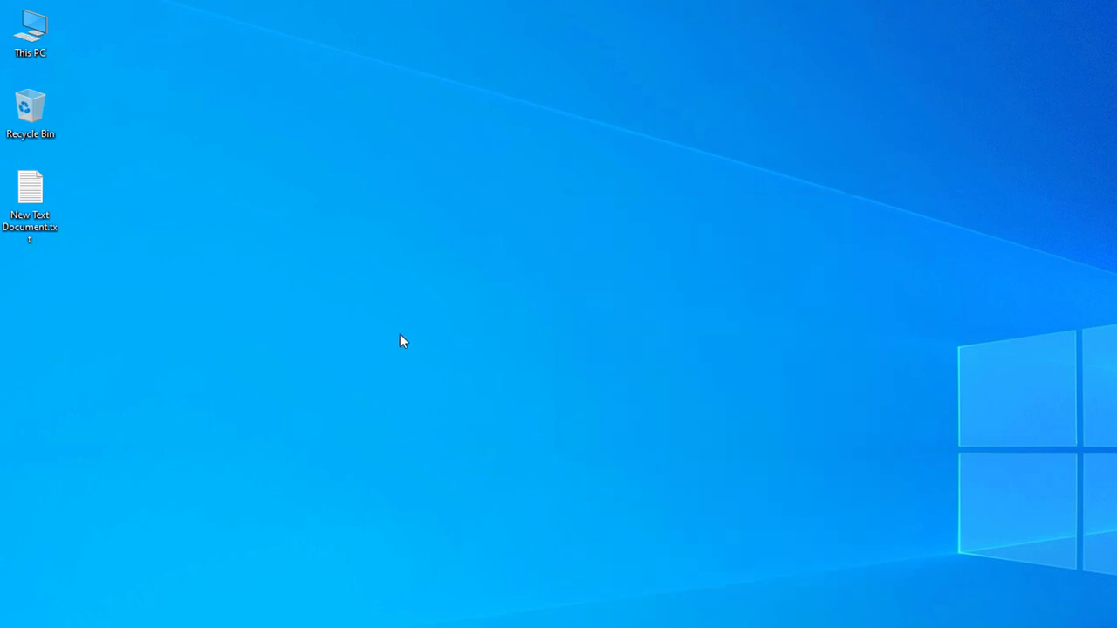